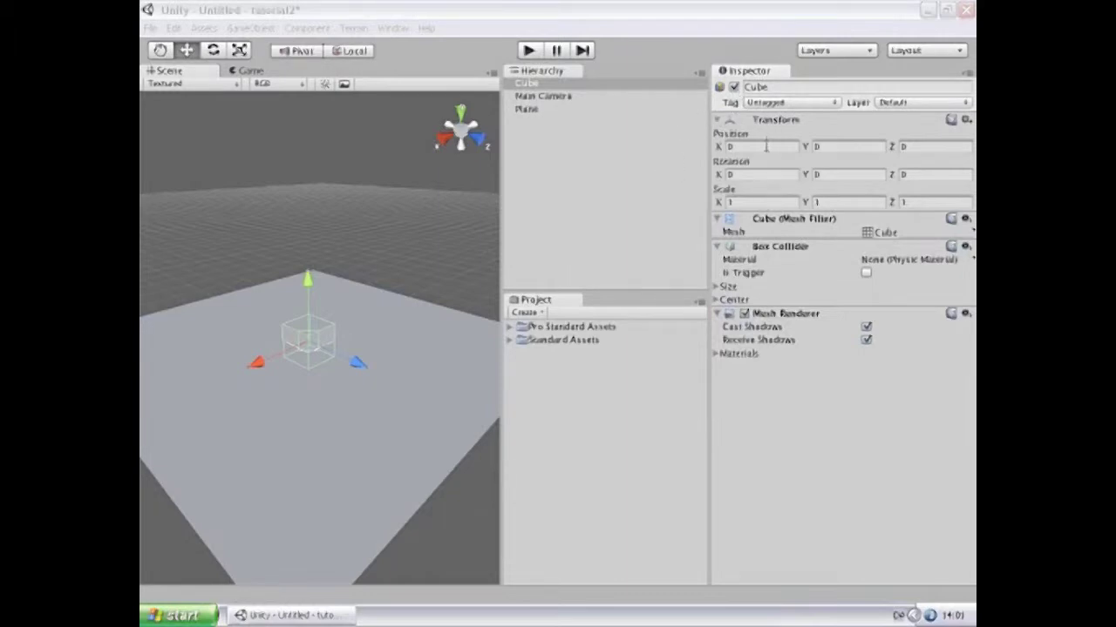
- Inspect the Plane, Cube and Main Camera, briefly previewing the scene in the Game view
click(373, 318)
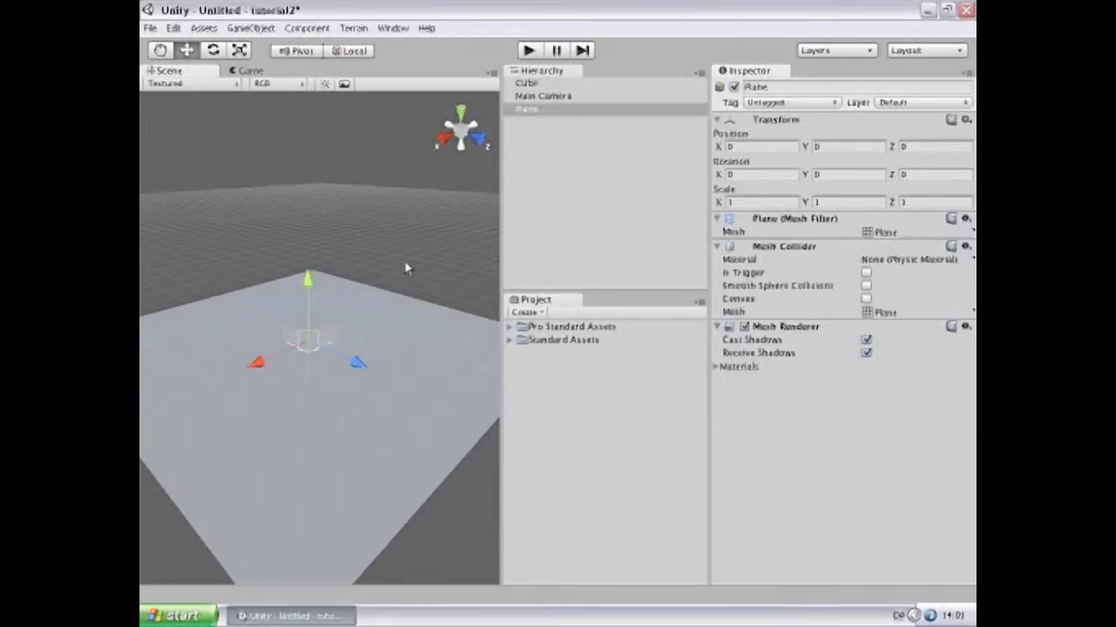
click(327, 329)
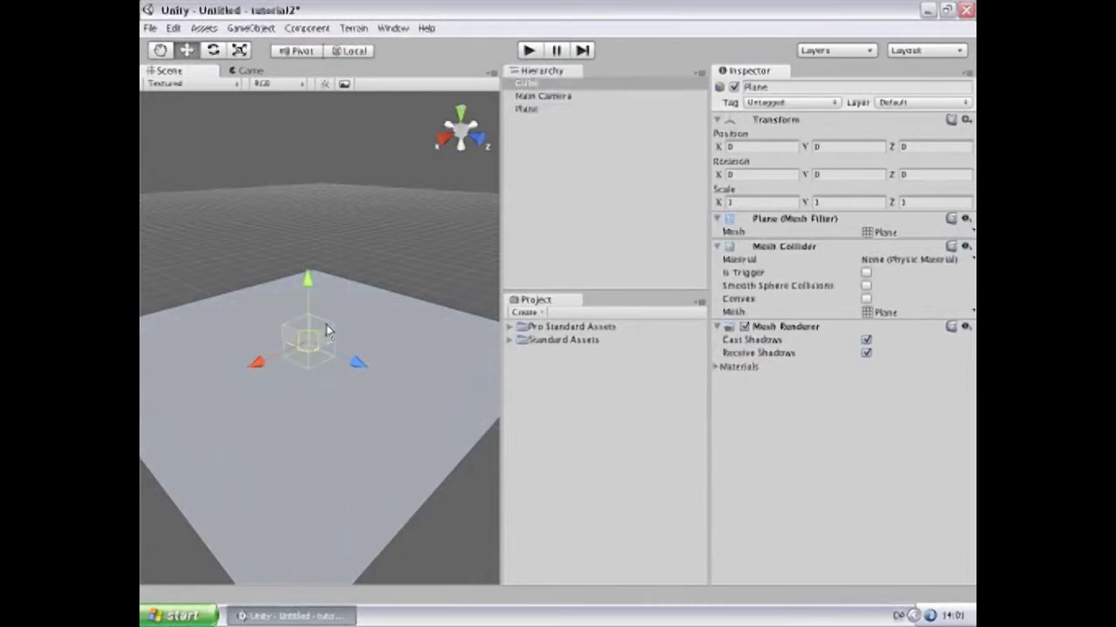
click(559, 97)
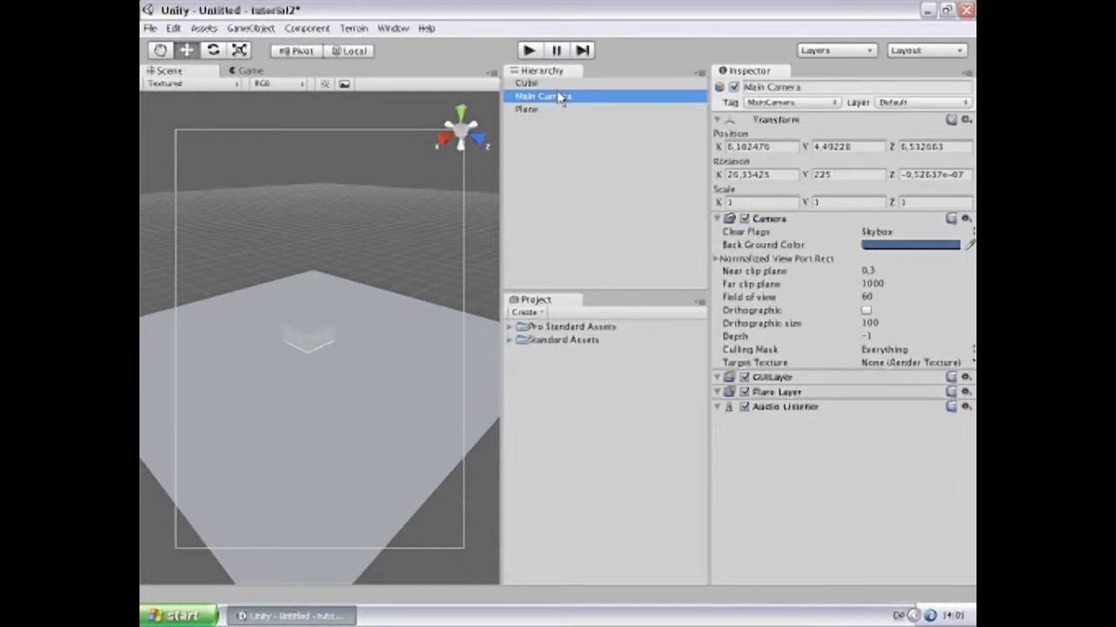
click(483, 347)
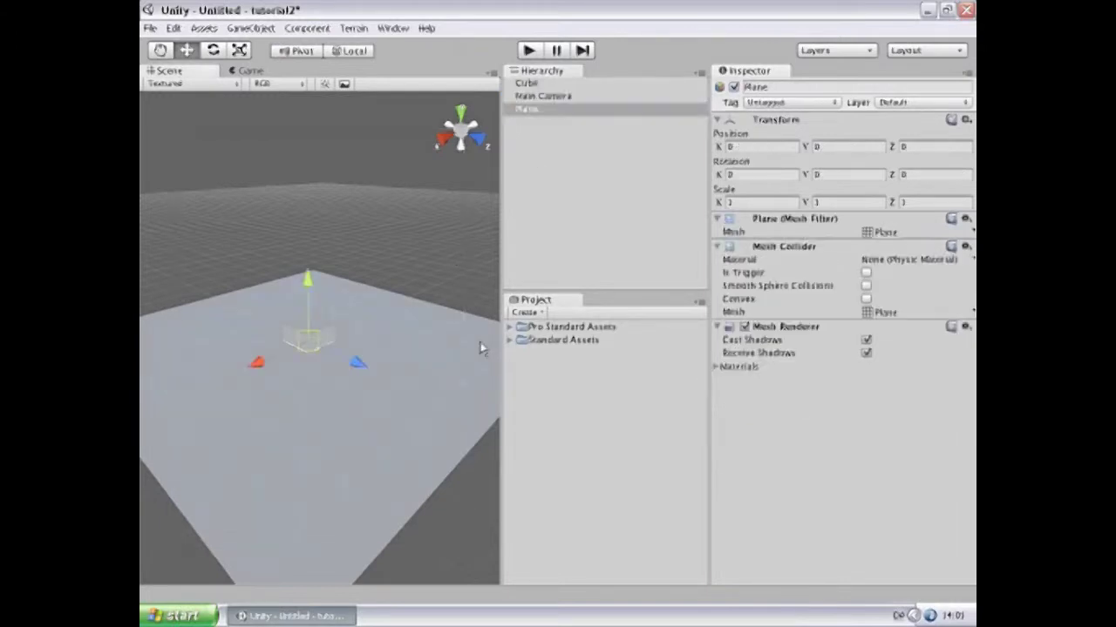
click(248, 71)
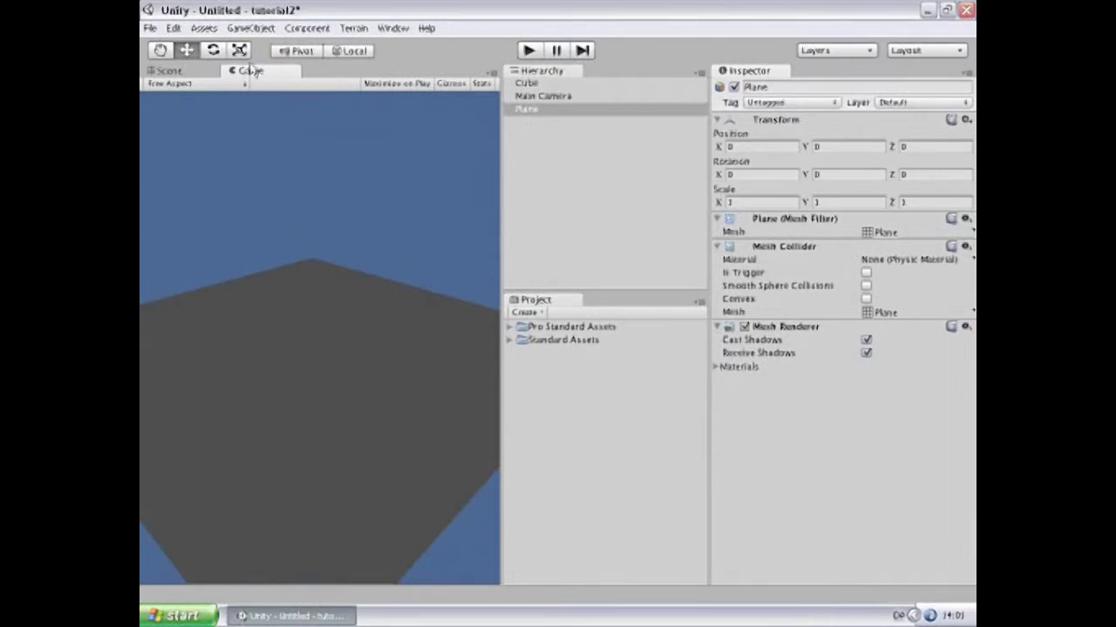
click(207, 75)
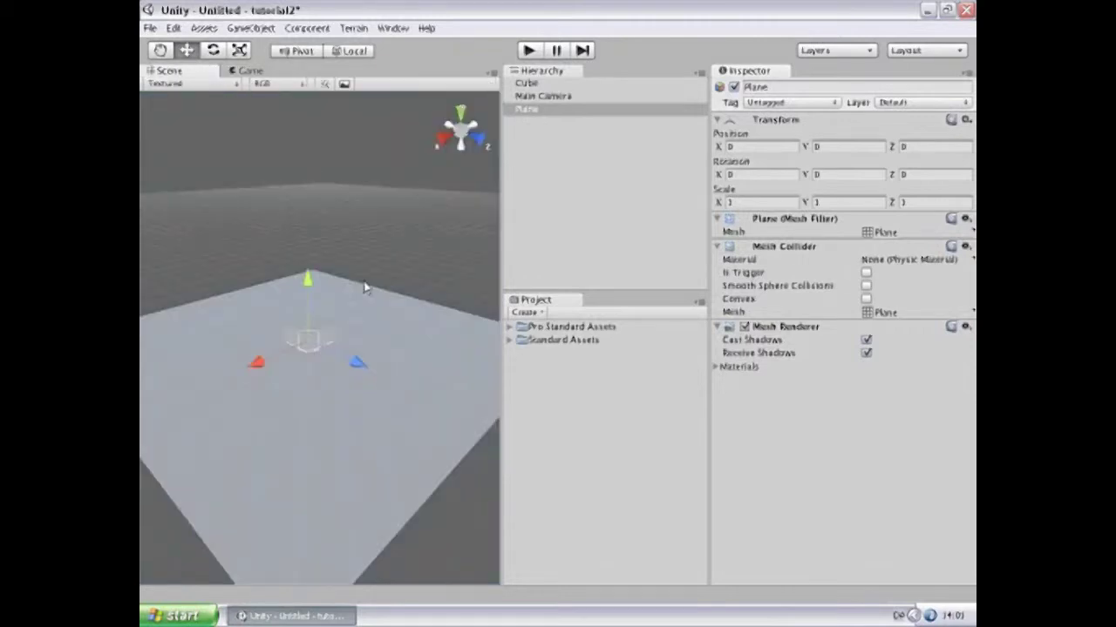
- Add a Point Light and move it up to Y 2.115573 and back to Z -0.9636068
click(247, 28)
mouse_move(247, 48)
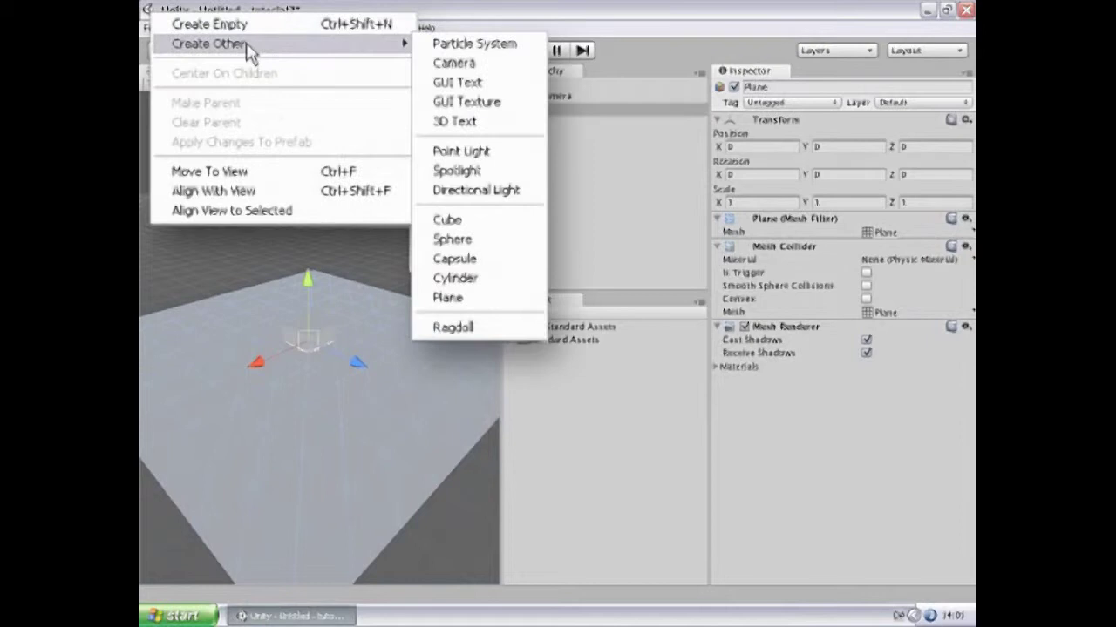
click(487, 159)
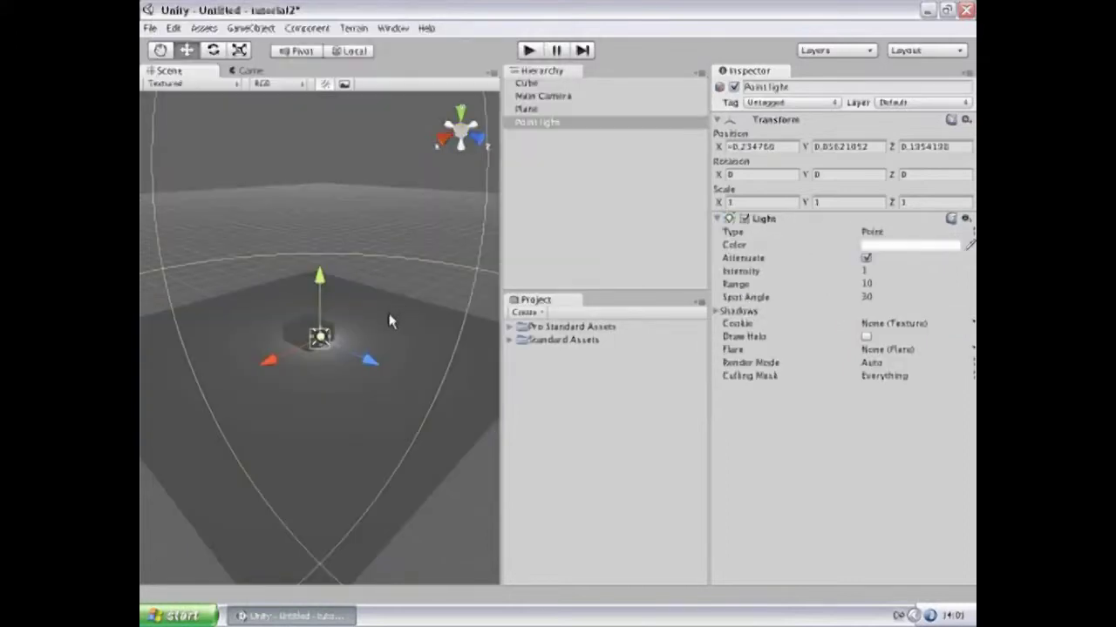
drag(322, 282, 321, 230)
drag(364, 310, 328, 297)
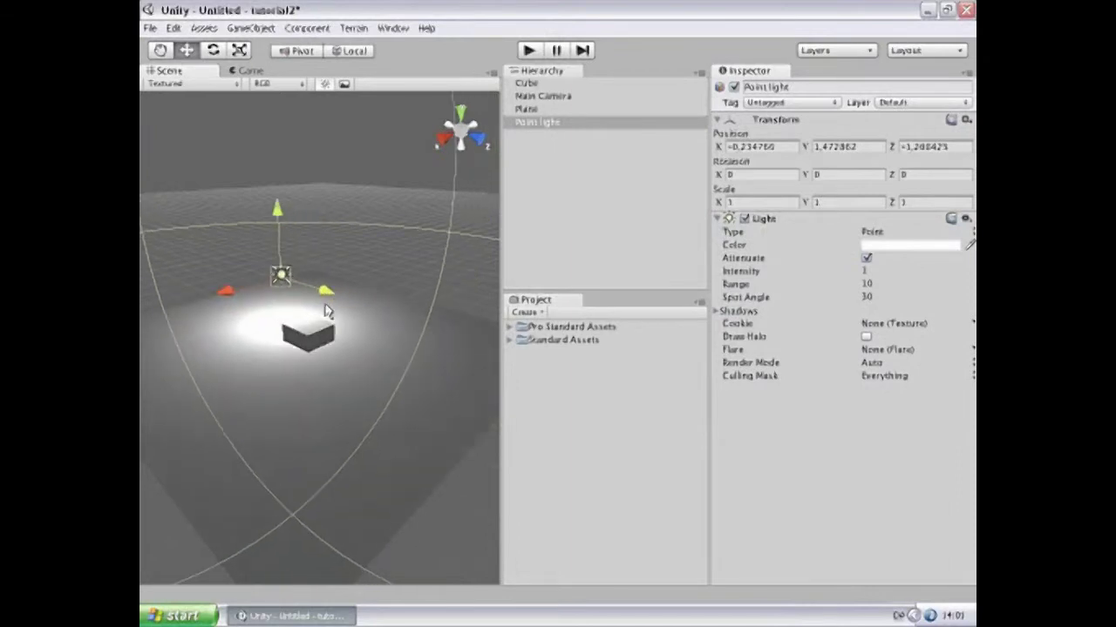
- Lift the Cube to Y 0.4743748, check it lit in the Game view, and select the Point light
click(533, 85)
mouse_move(311, 277)
mouse_down()
mouse_move(310, 251)
mouse_move(310, 265)
mouse_up()
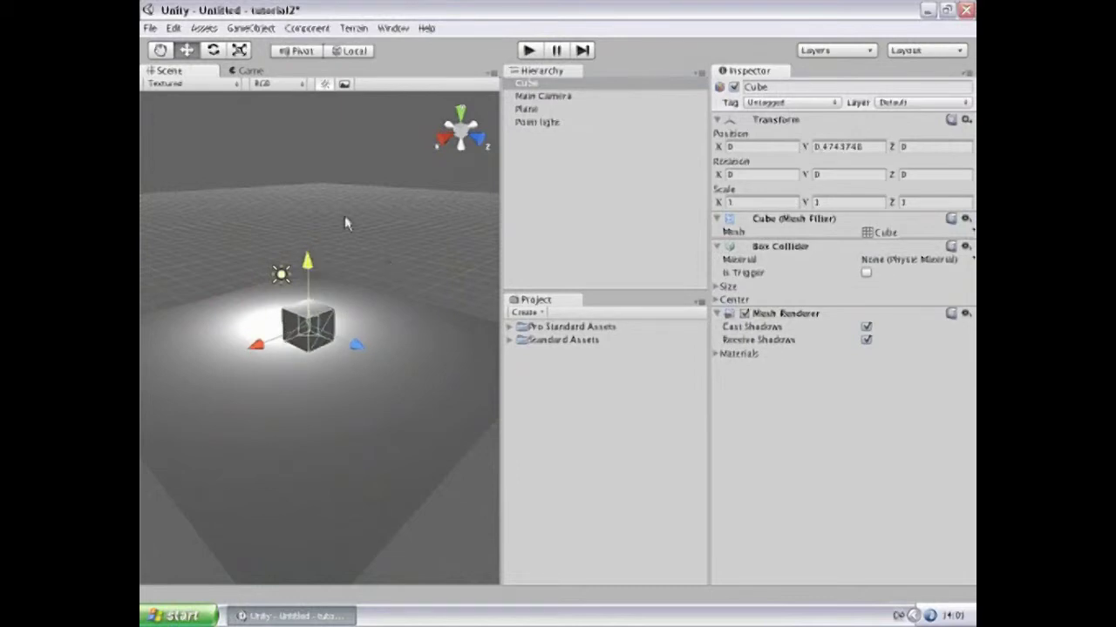
click(235, 71)
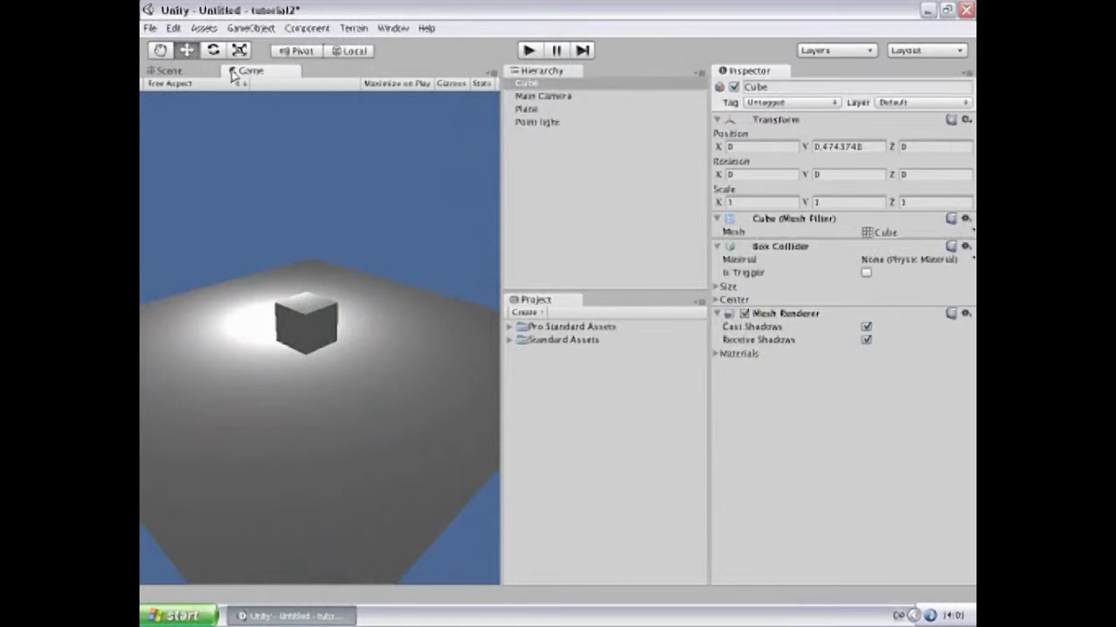
click(555, 122)
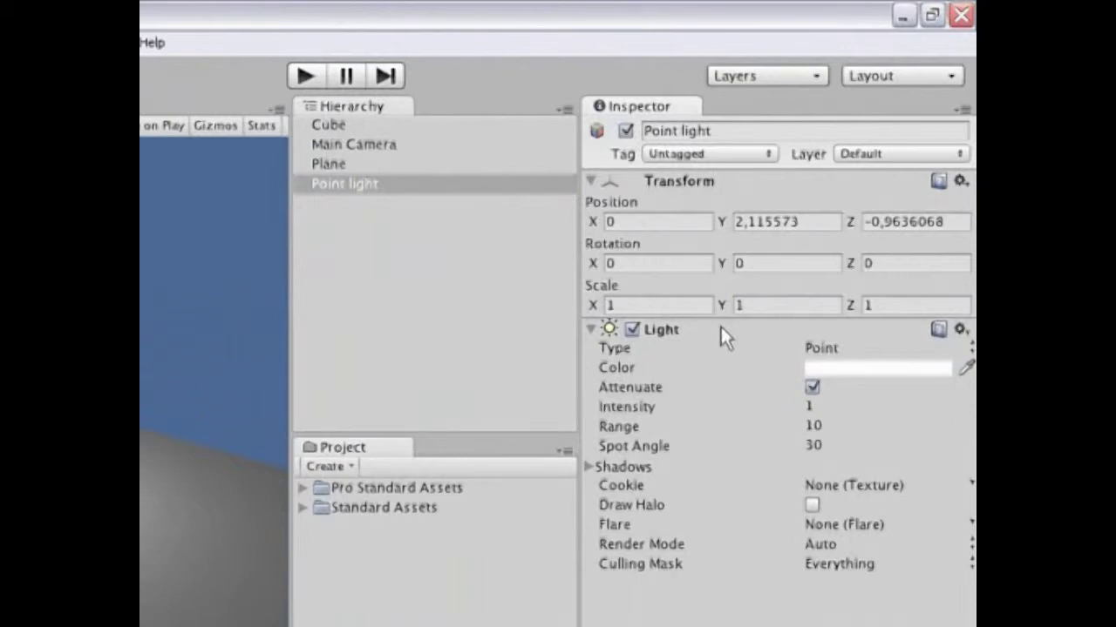
click(688, 183)
click(700, 185)
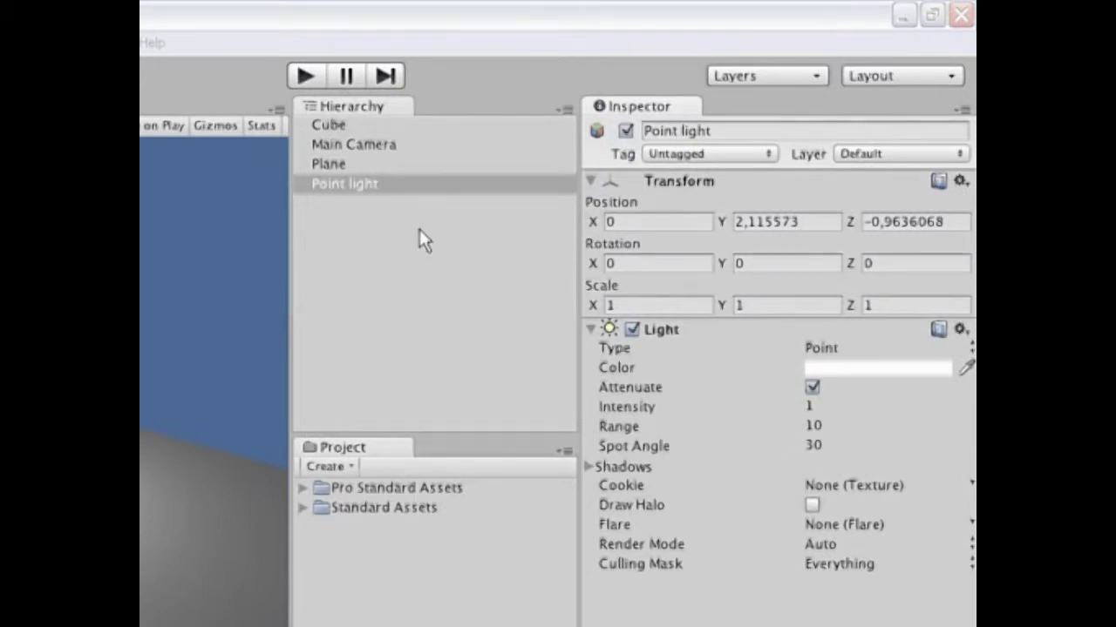
click(337, 164)
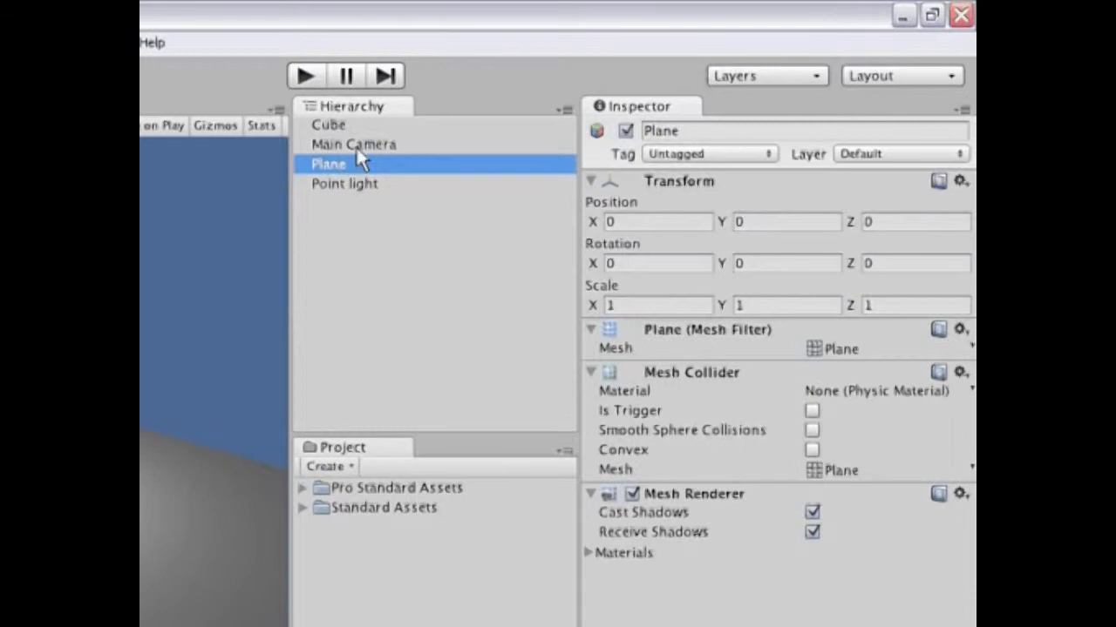
click(356, 143)
click(333, 127)
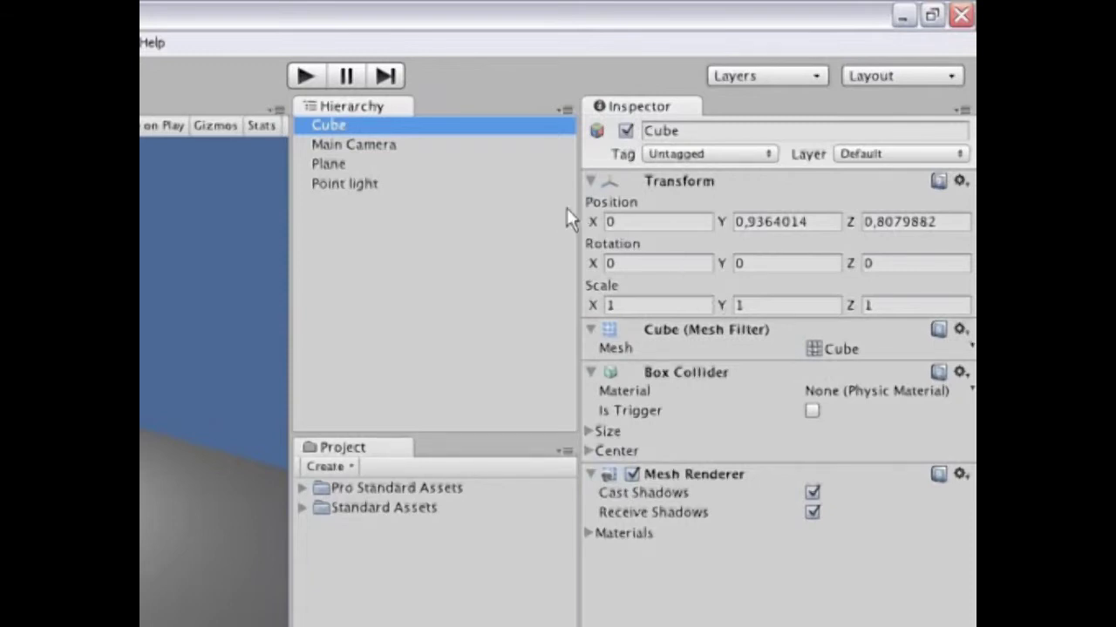
click(346, 185)
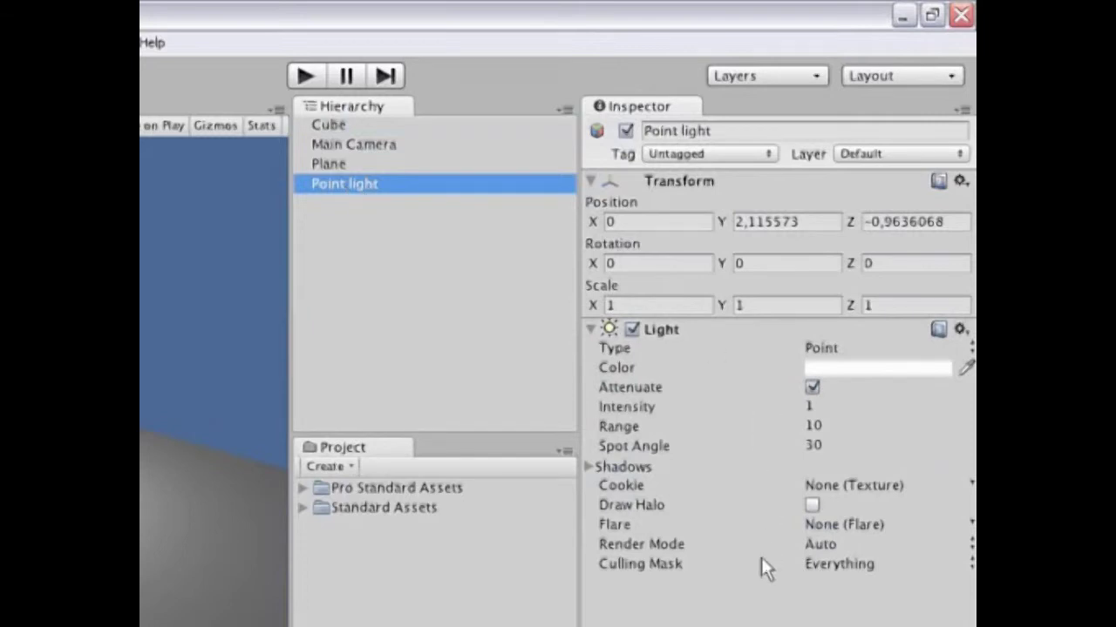
- Set the point light's Range to 5
click(828, 427)
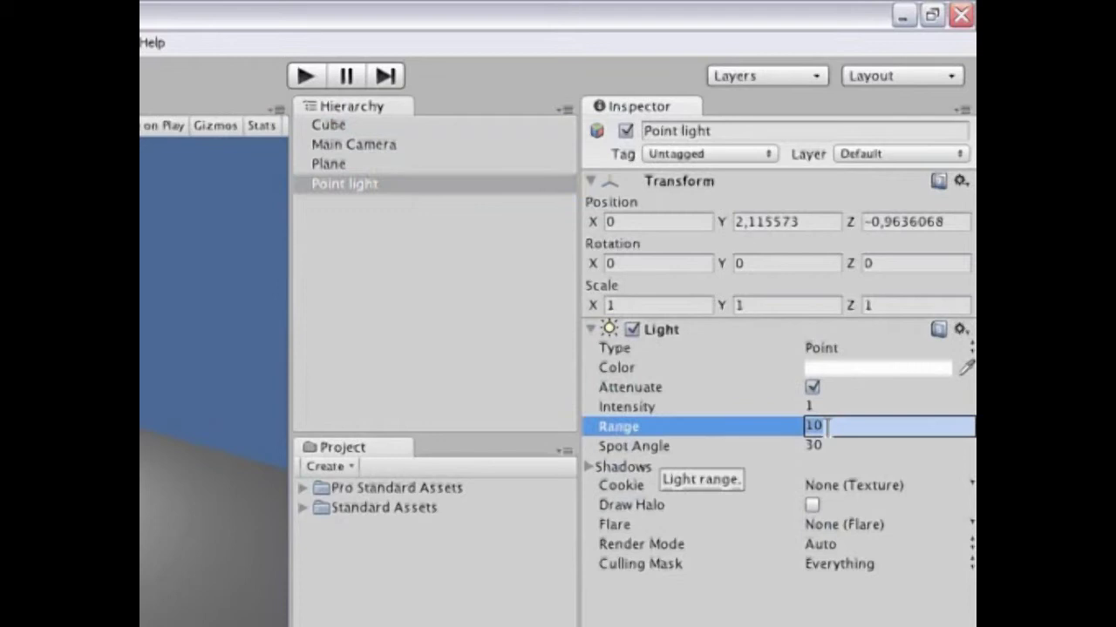
text(5)
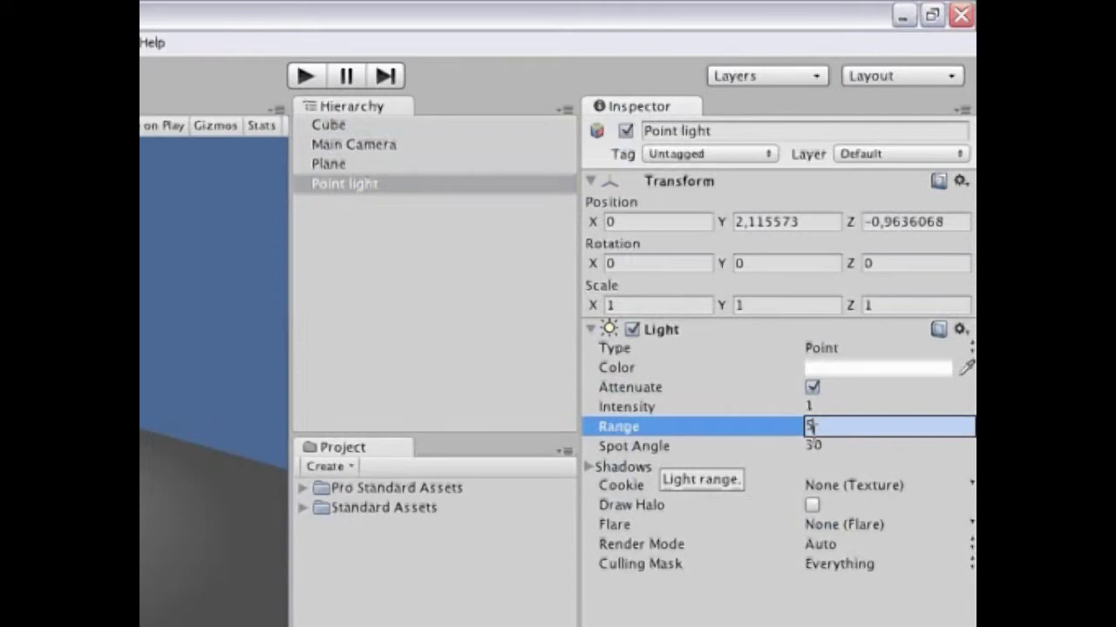
key(Return)
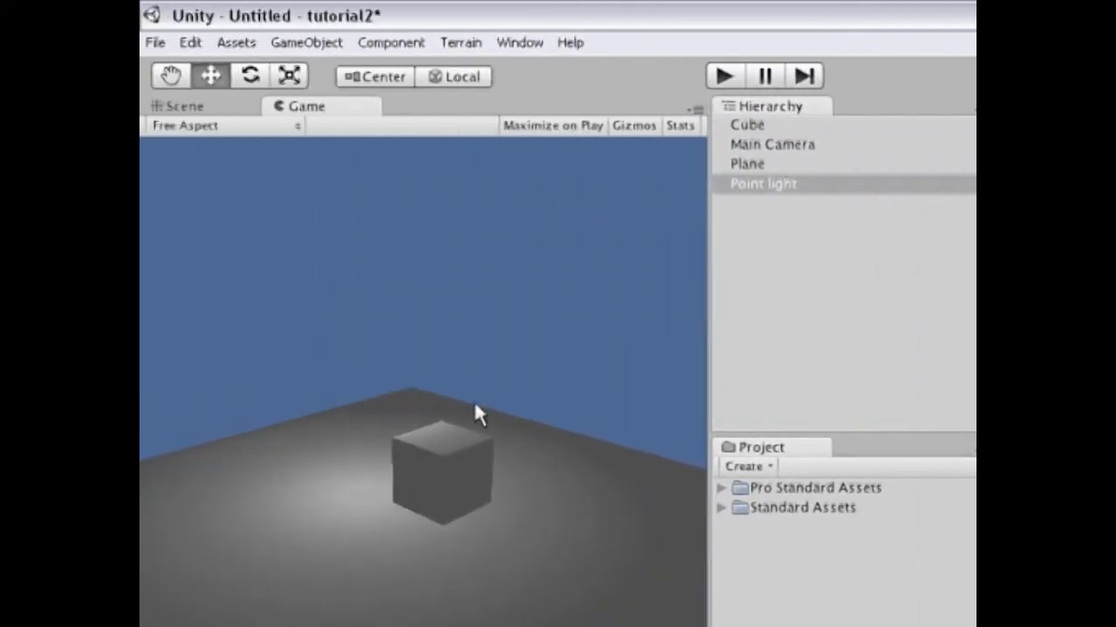
- Scrub the Range to 4.19996 so the cube is lit, then open the light's colour picker
click(183, 106)
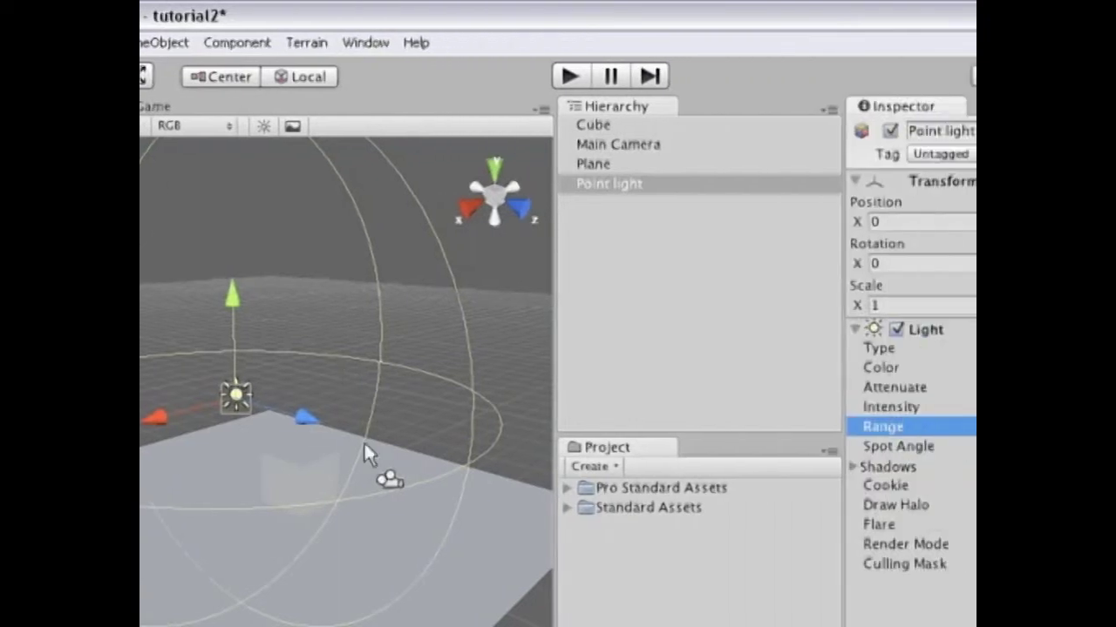
drag(764, 425, 767, 491)
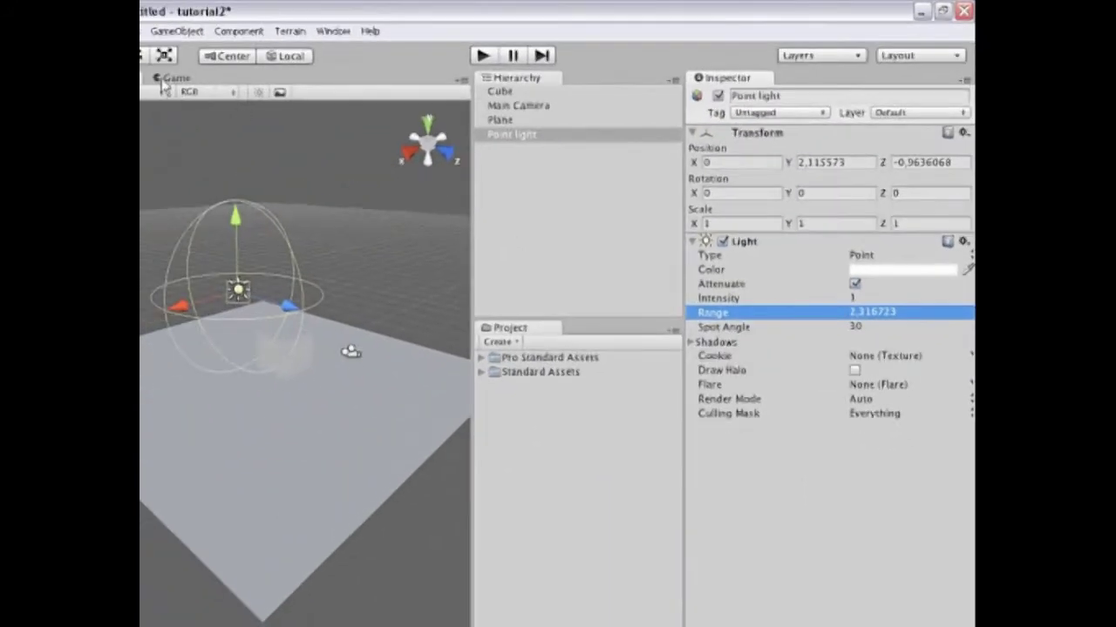
click(165, 79)
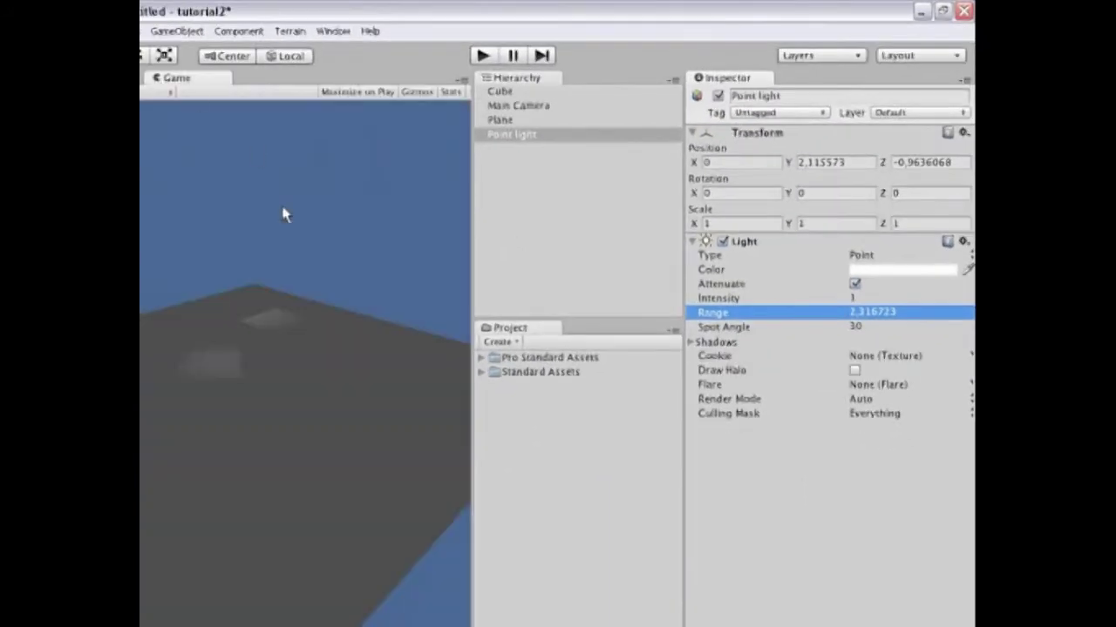
drag(747, 315, 749, 281)
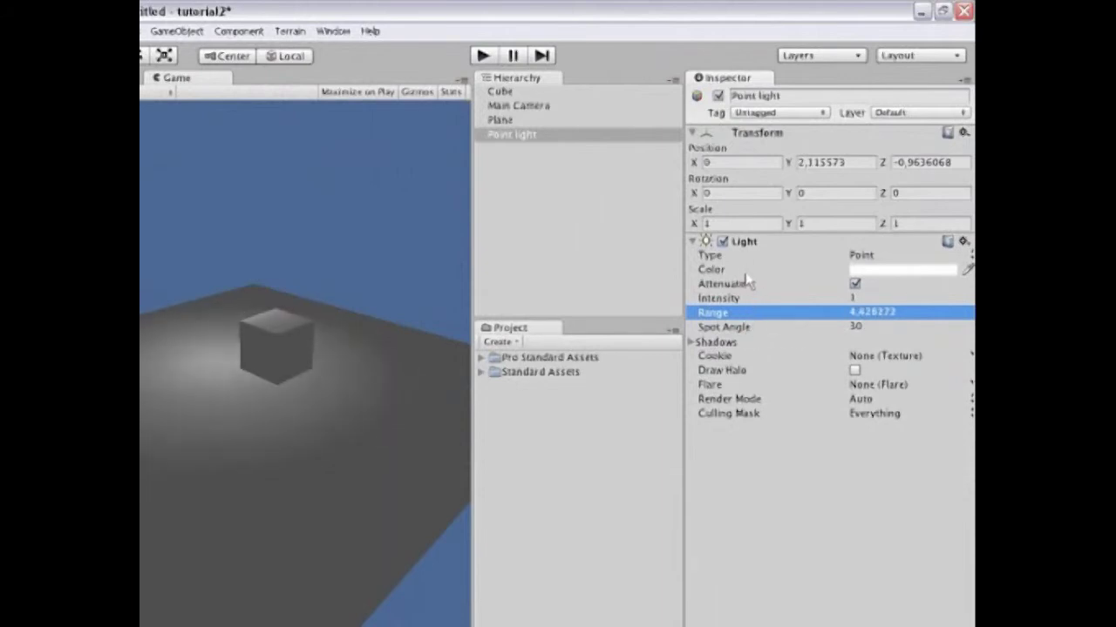
click(870, 272)
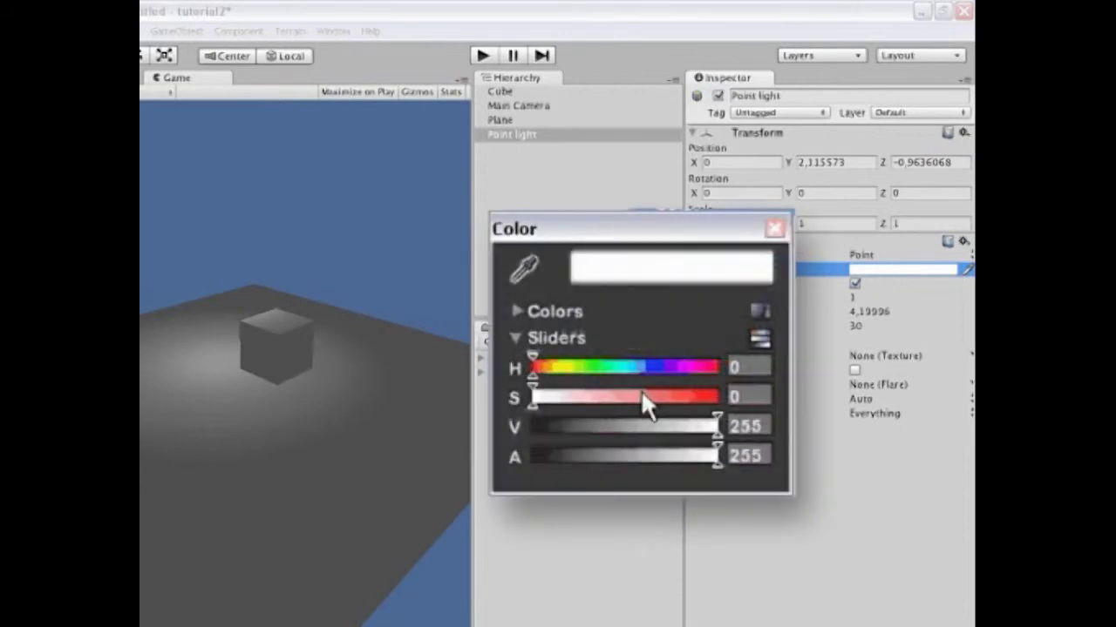
- Set the point light colour to H 294, S 228, V 161 and return to the Scene view
click(637, 367)
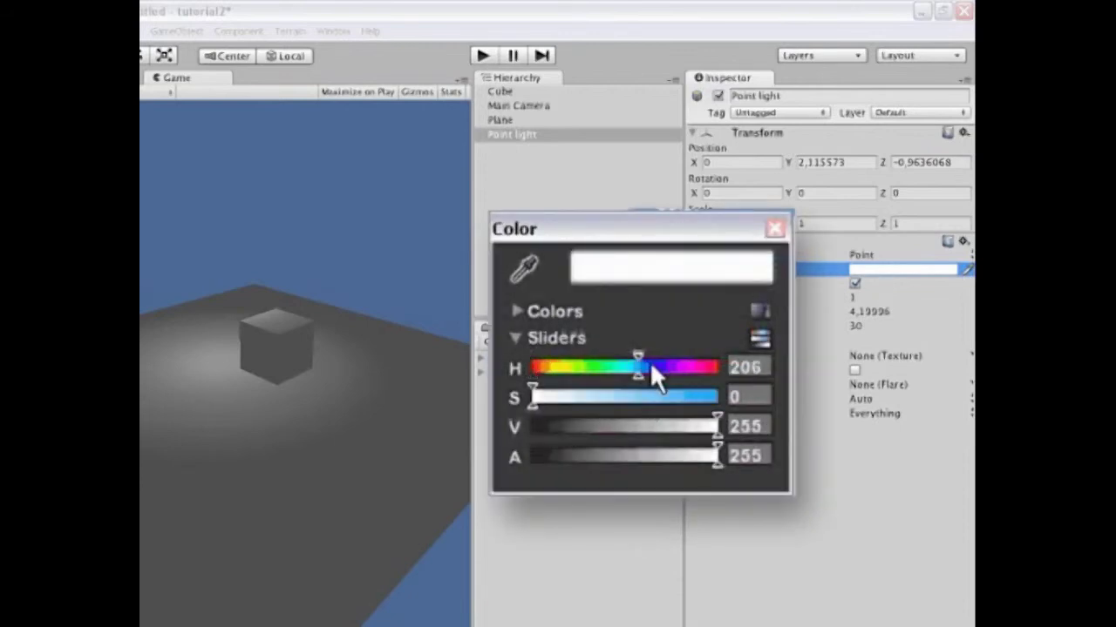
click(685, 366)
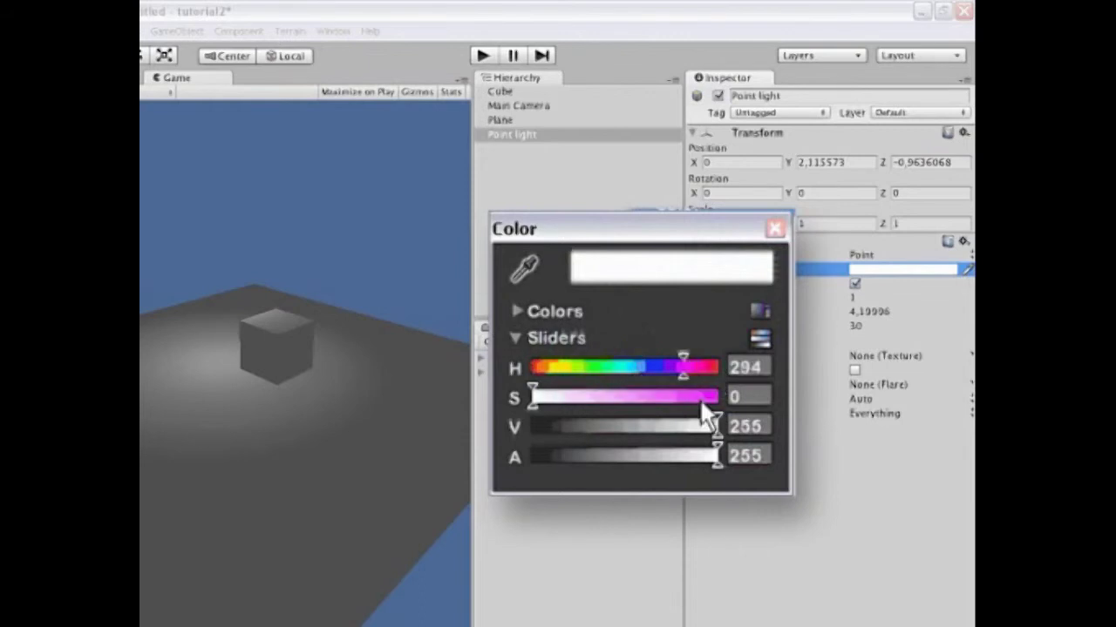
drag(667, 426, 652, 426)
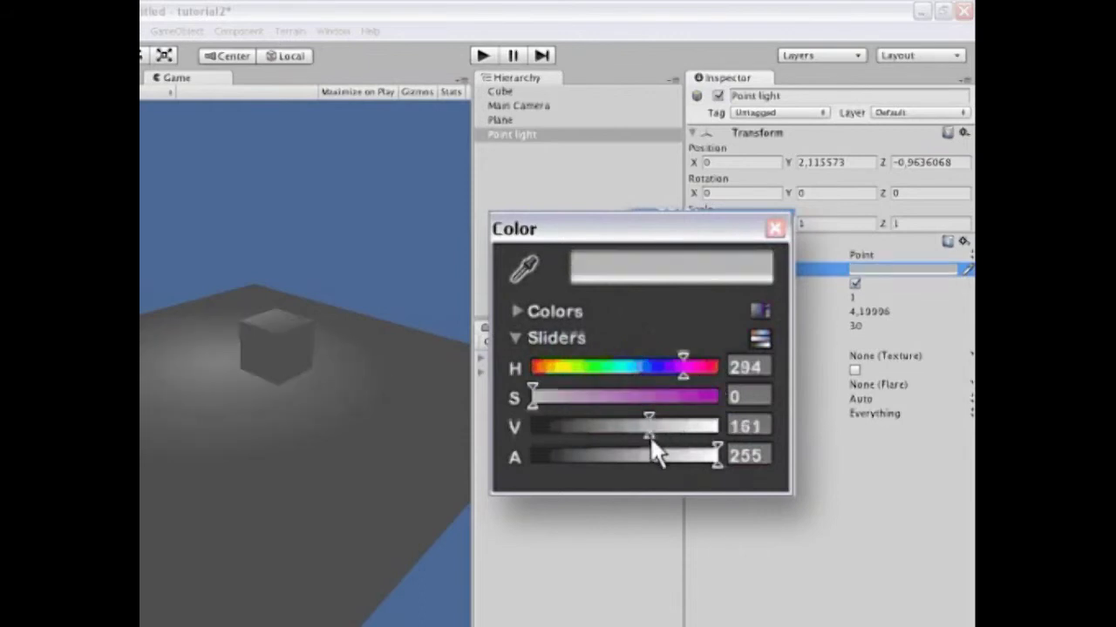
click(628, 397)
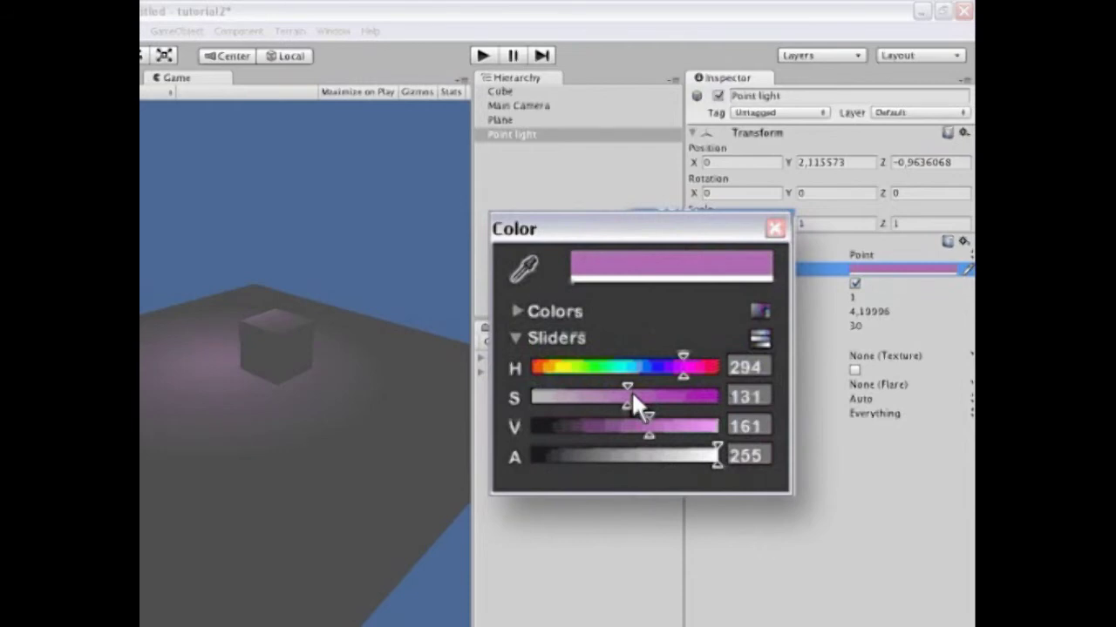
click(700, 398)
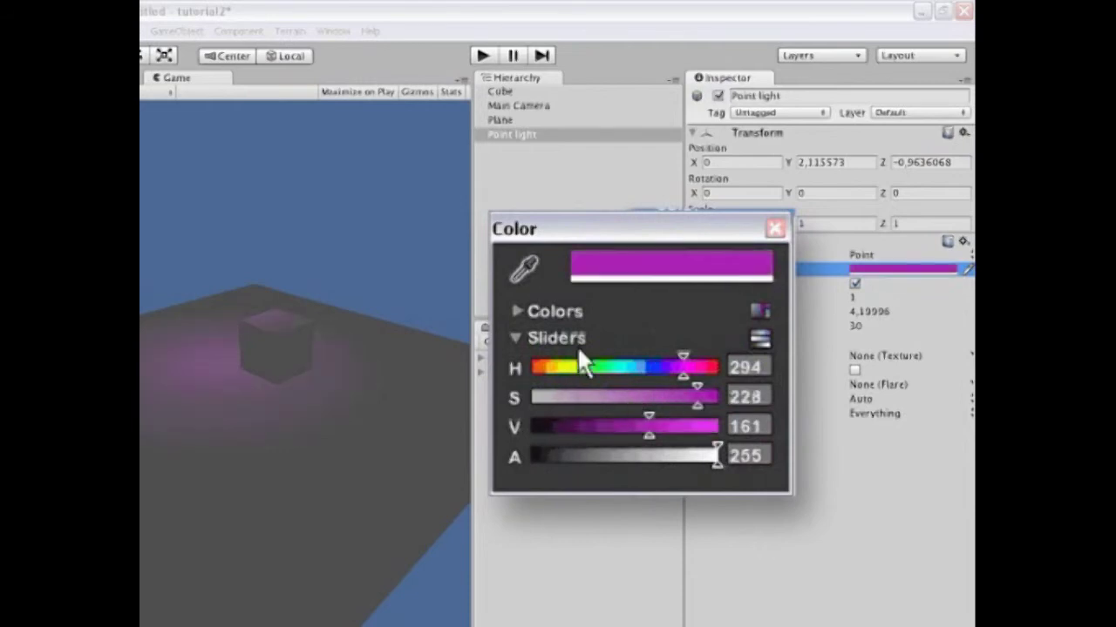
click(773, 227)
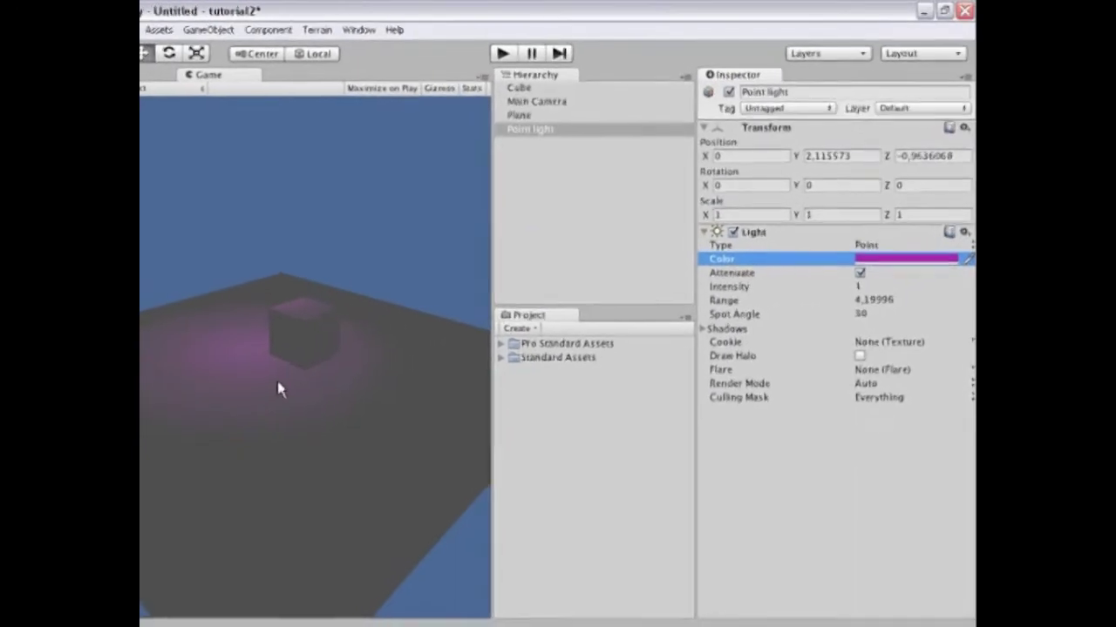
key(ctrl+1)
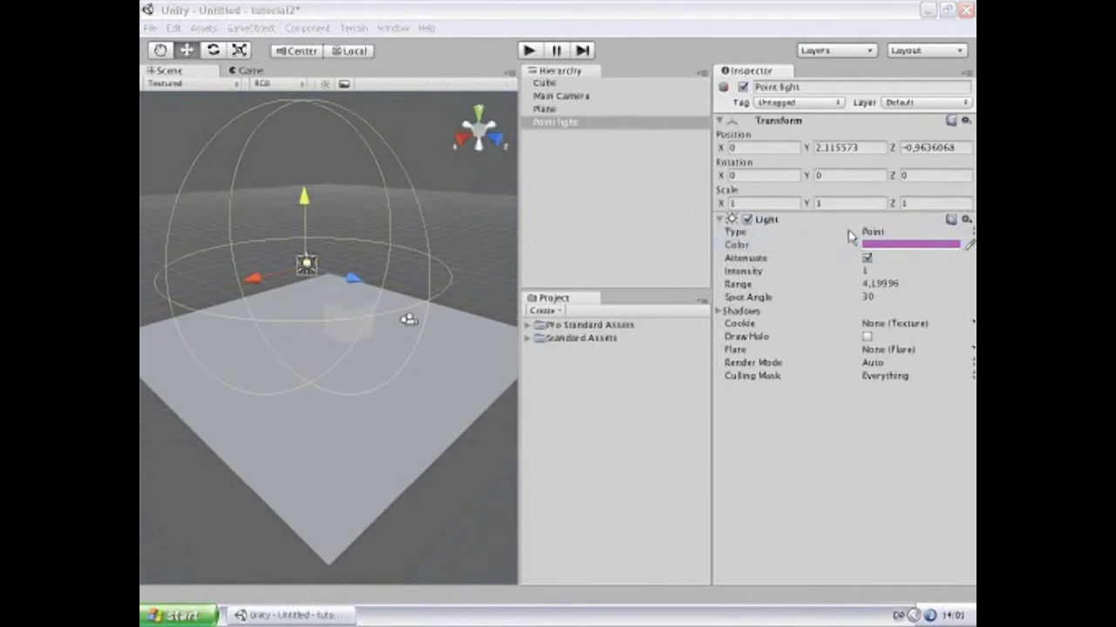
- Reset the Light component to its defaults, white with range 10
right_click(842, 224)
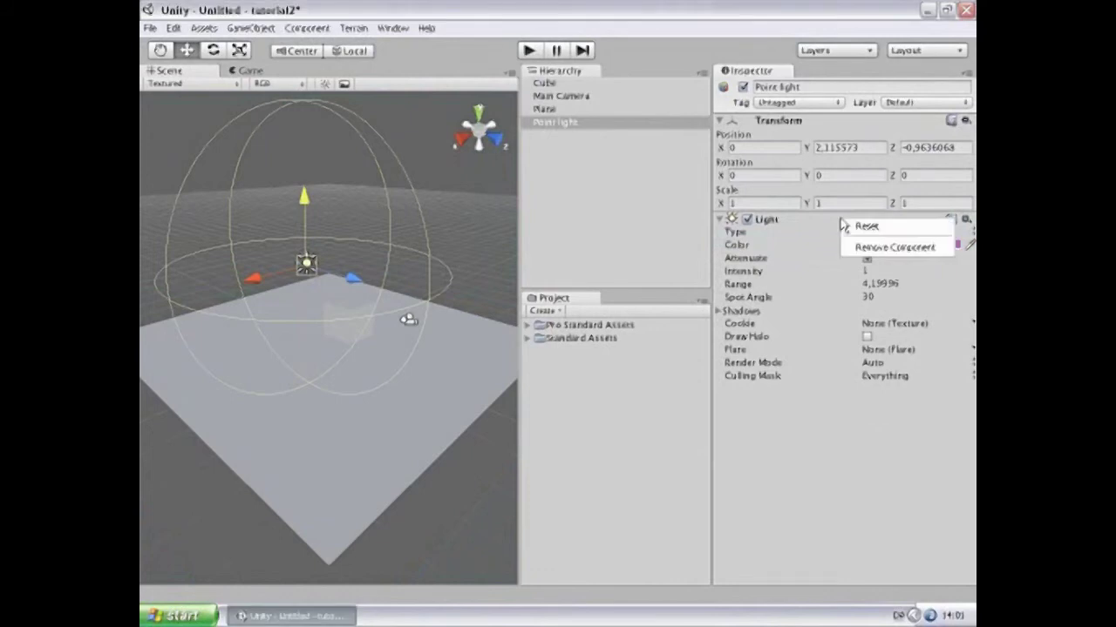
right_click(784, 210)
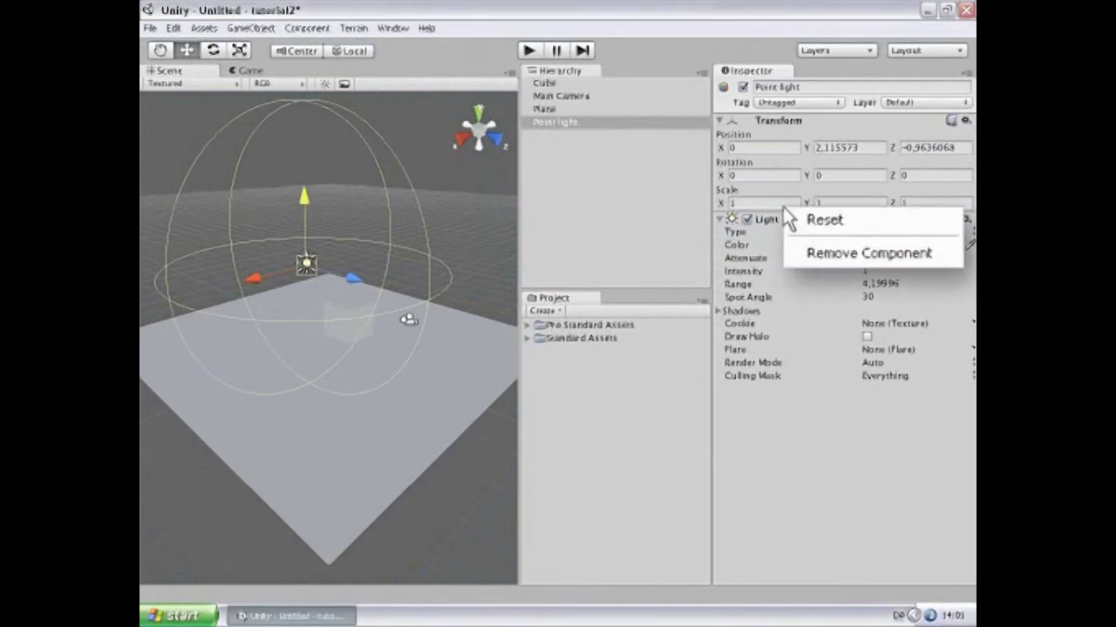
click(853, 218)
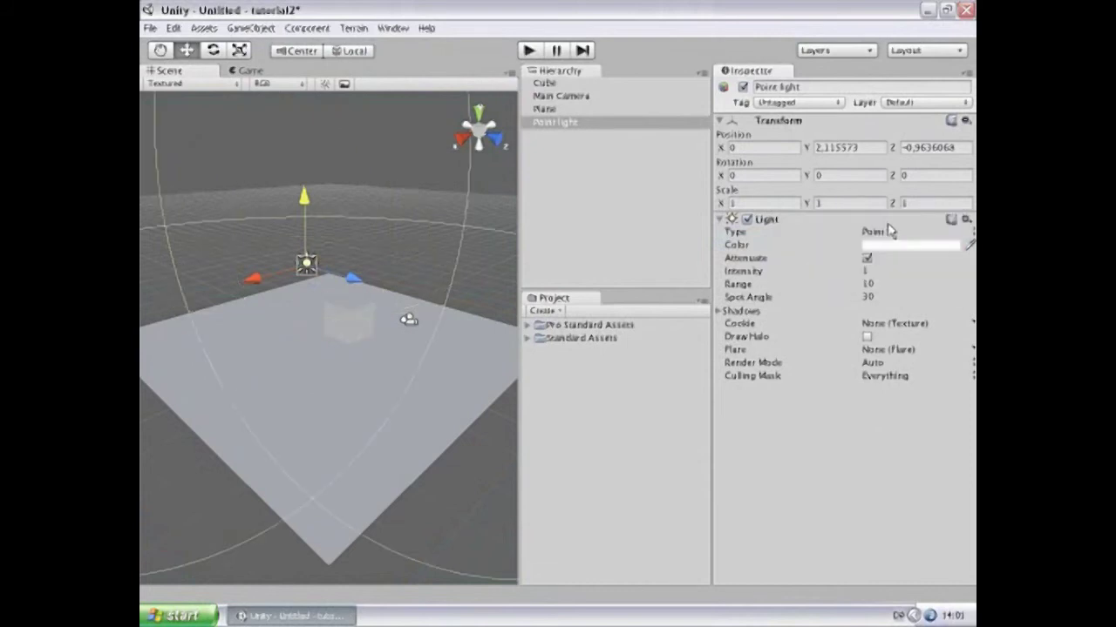
- Reset the Transform position of the point light to 0, 0, 0
right_click(821, 126)
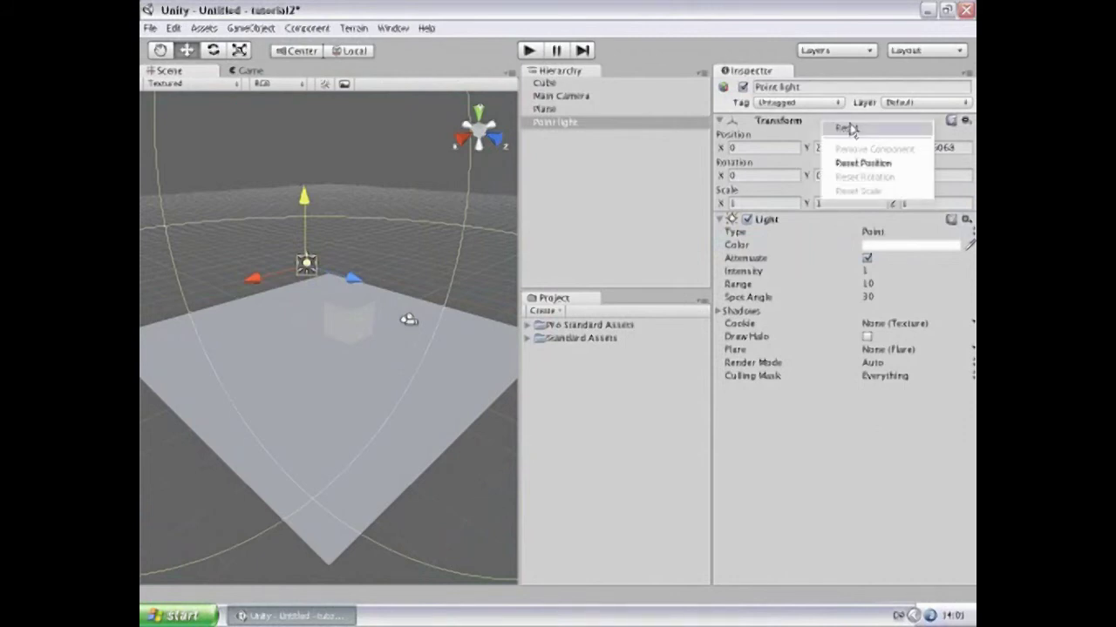
click(850, 130)
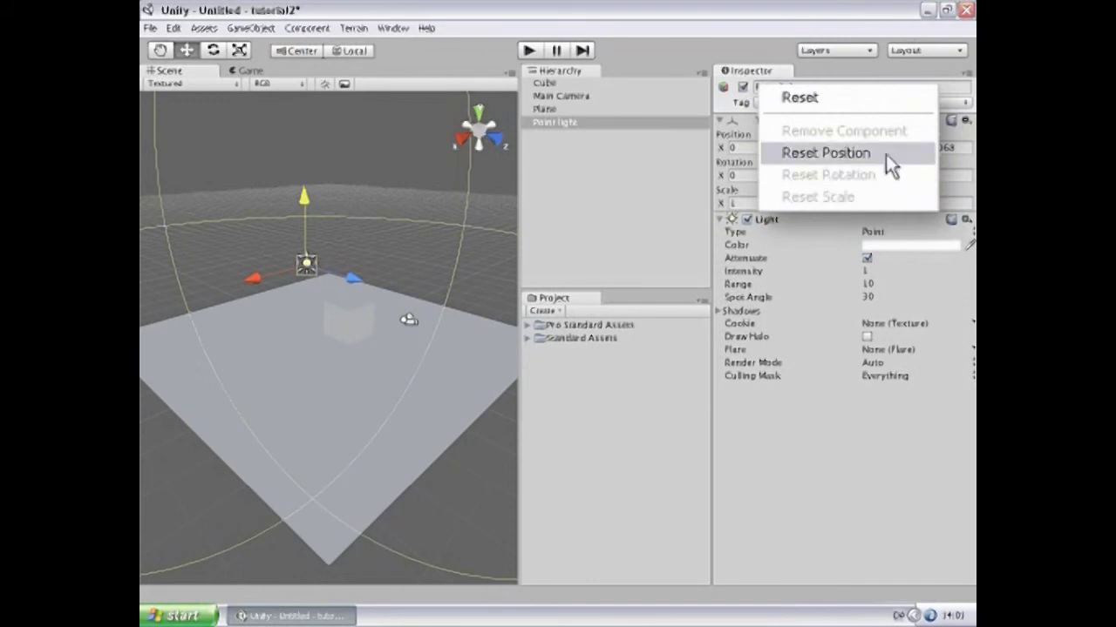
click(863, 100)
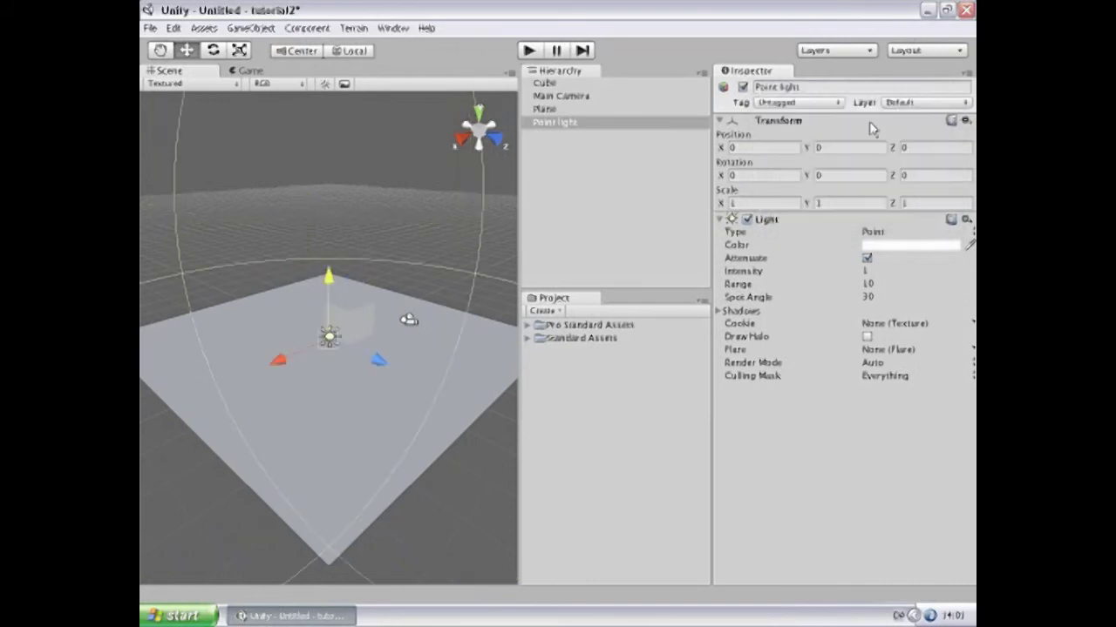